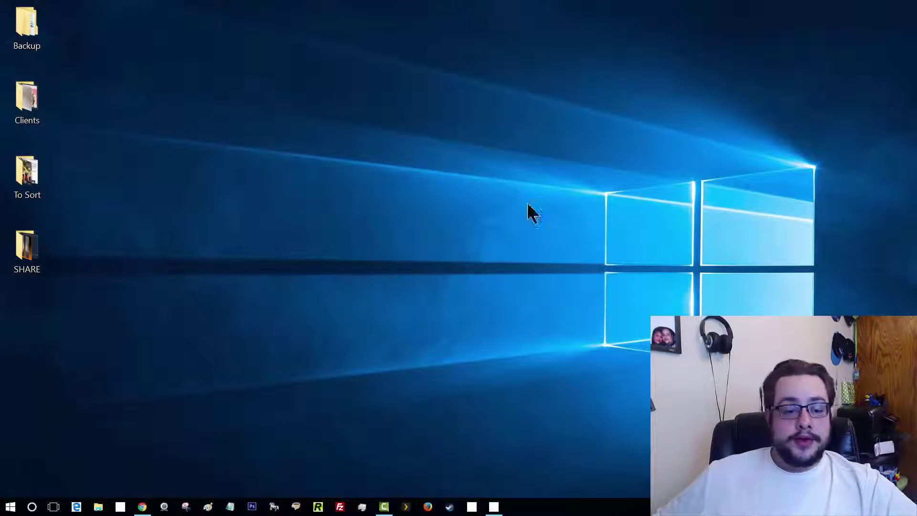
Launch Snipping Tool by searching 'snipping tool' from the Windows 10 Start menu.
click(9, 506)
click(9, 506)
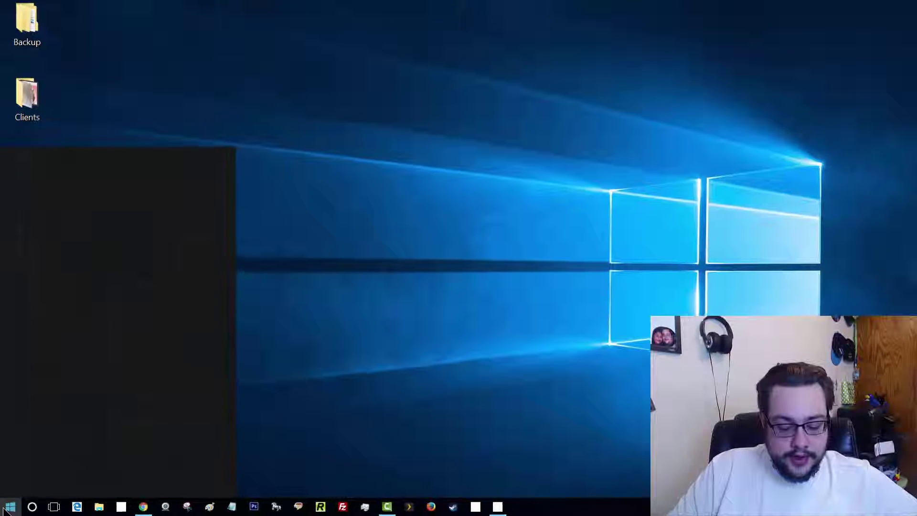
text(snipping)
text( tool)
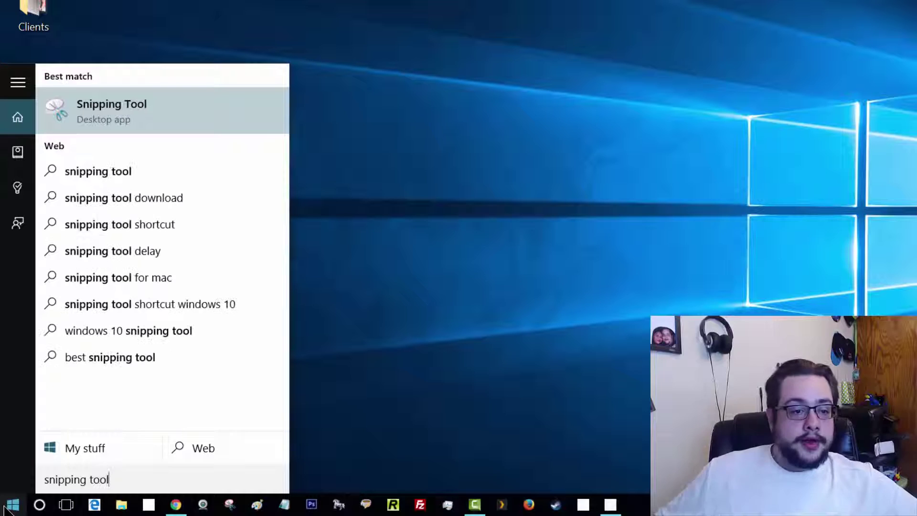
click(129, 110)
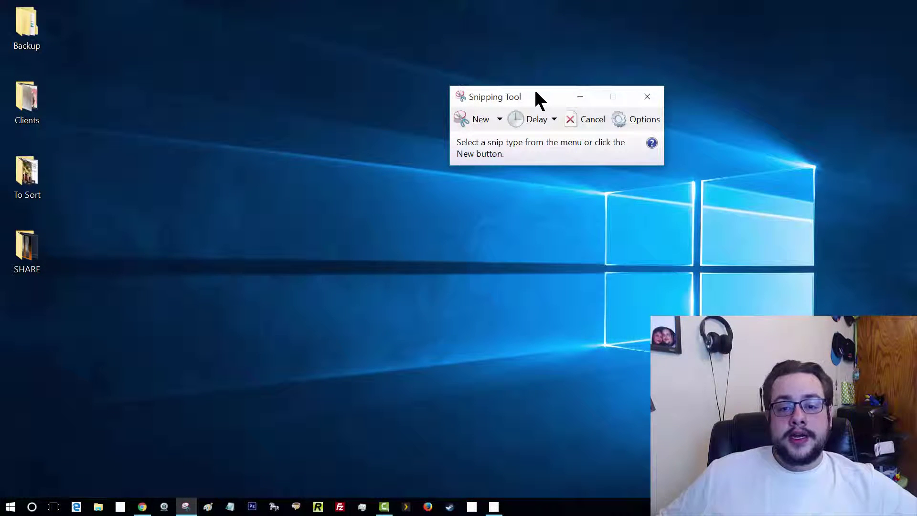
Capture a Rectangular Snip of part of the blue desktop wallpaper.
drag(536, 91, 524, 135)
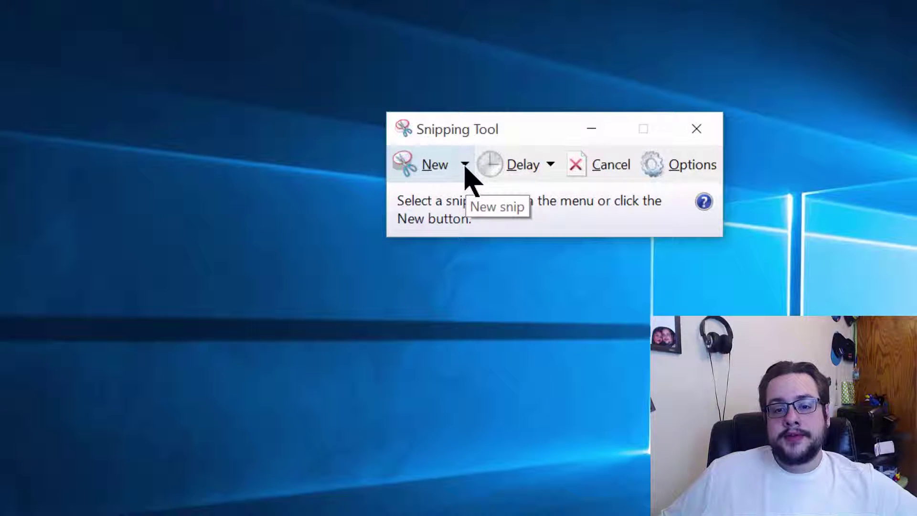
click(465, 165)
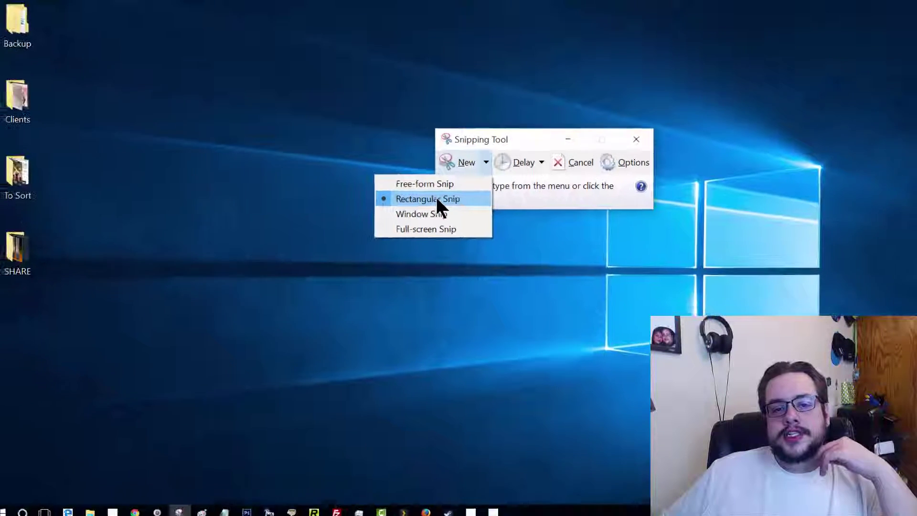
click(390, 221)
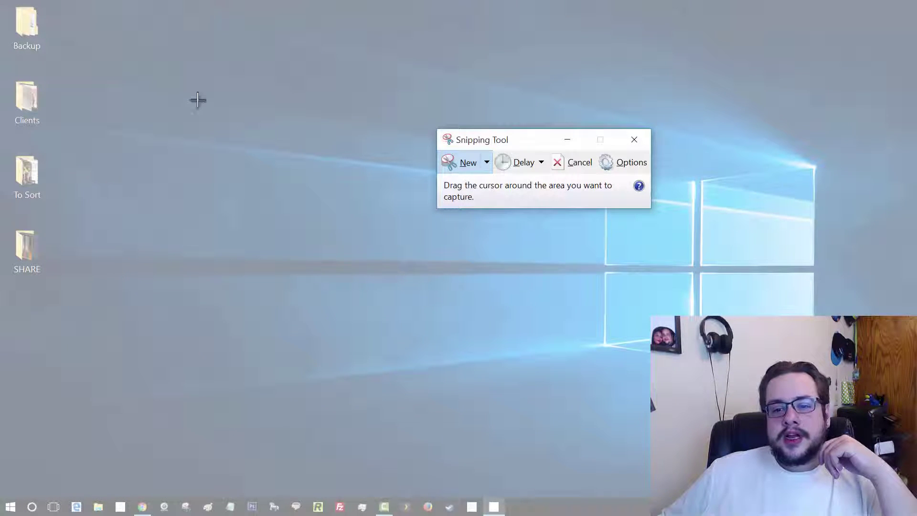
drag(100, 61, 361, 181)
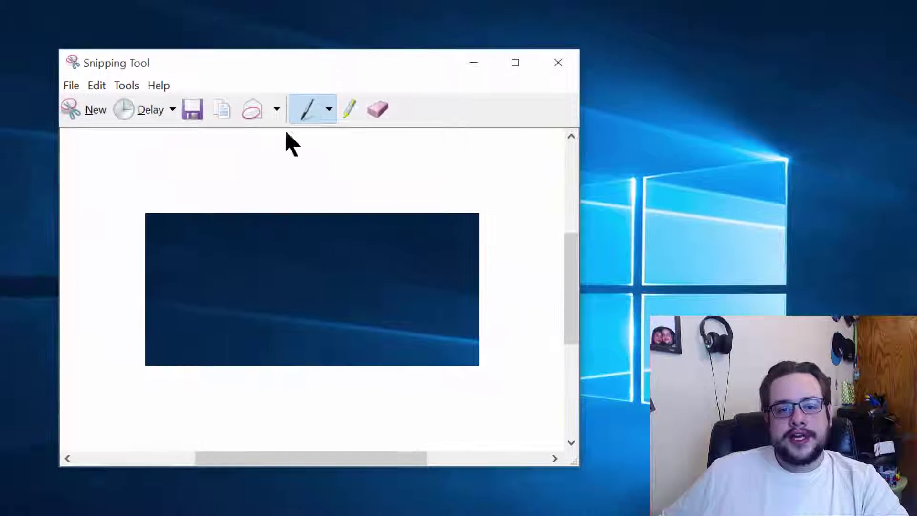
click(329, 110)
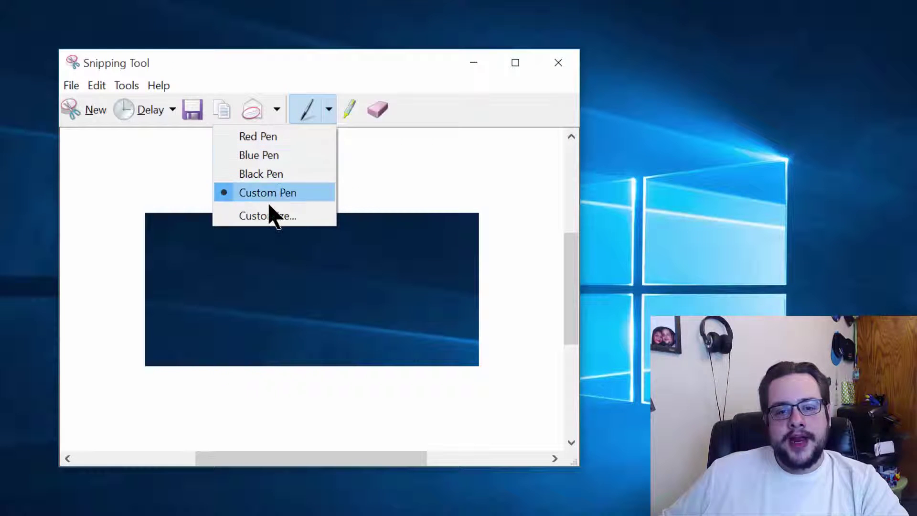
click(269, 216)
click(235, 184)
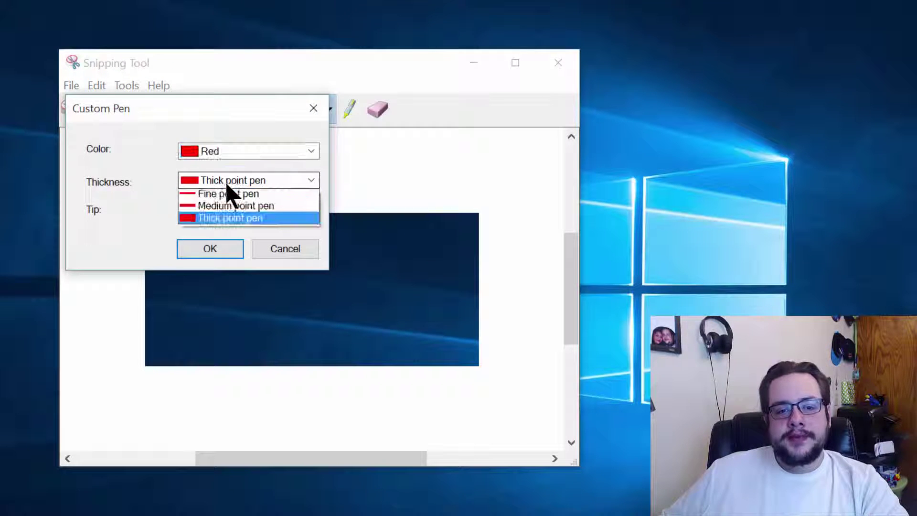
click(227, 186)
click(223, 211)
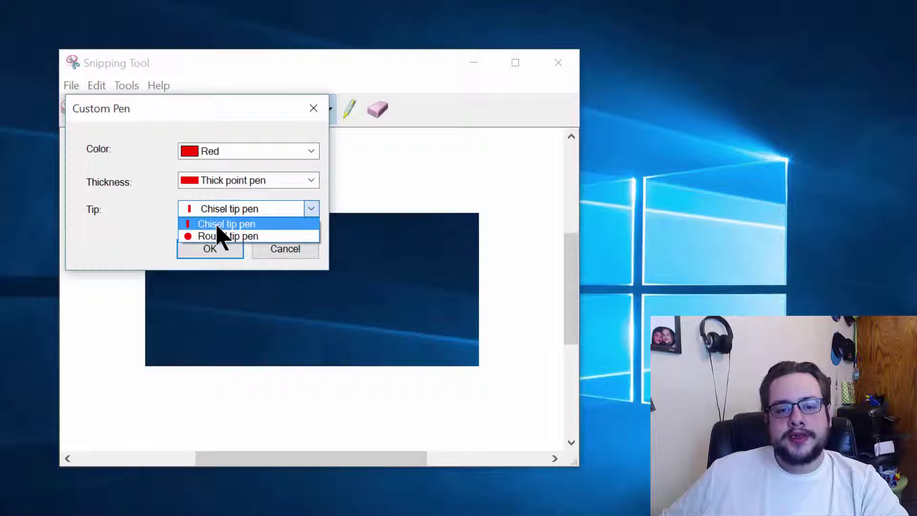
click(221, 215)
click(301, 154)
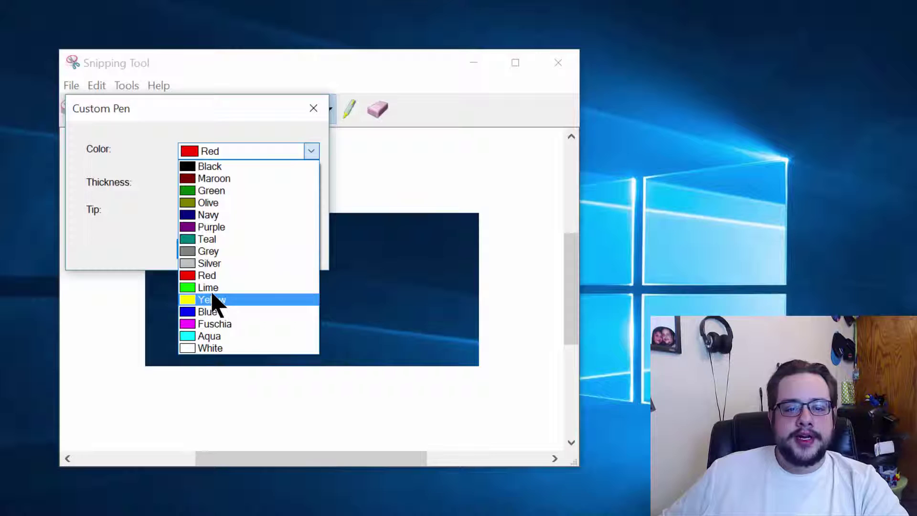
click(209, 276)
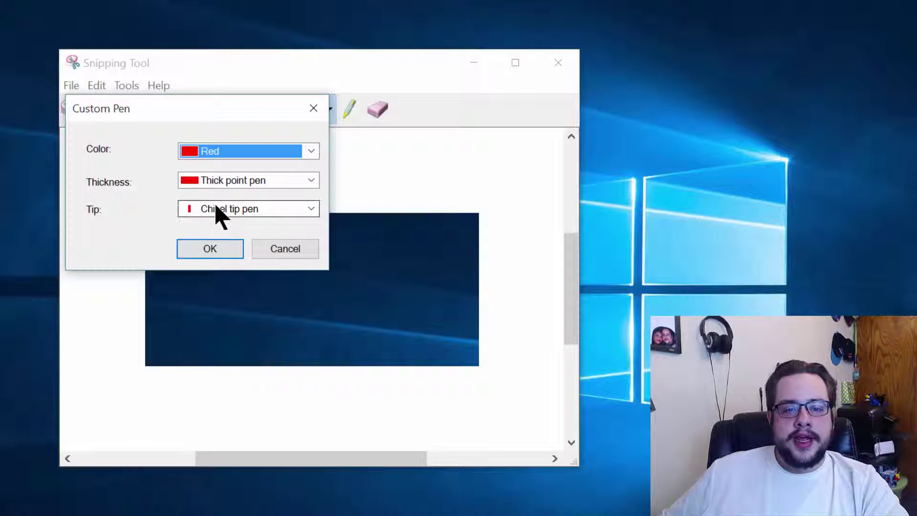
click(214, 250)
mouse_move(247, 329)
mouse_down()
mouse_move(205, 248)
mouse_move(309, 308)
mouse_move(240, 329)
mouse_move(310, 356)
mouse_up()
mouse_move(187, 248)
mouse_down()
mouse_move(225, 268)
mouse_move(341, 244)
mouse_move(59, 261)
mouse_up()
click(377, 110)
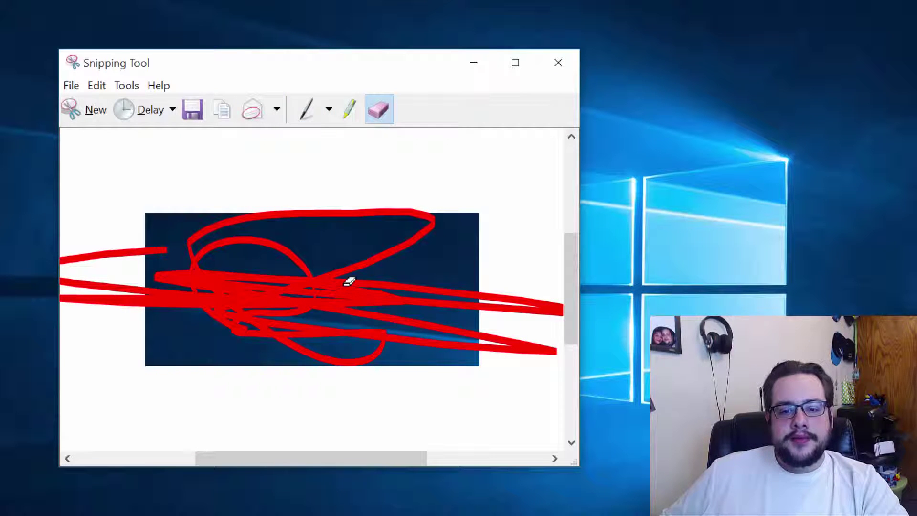
drag(350, 281, 292, 284)
click(229, 300)
click(125, 247)
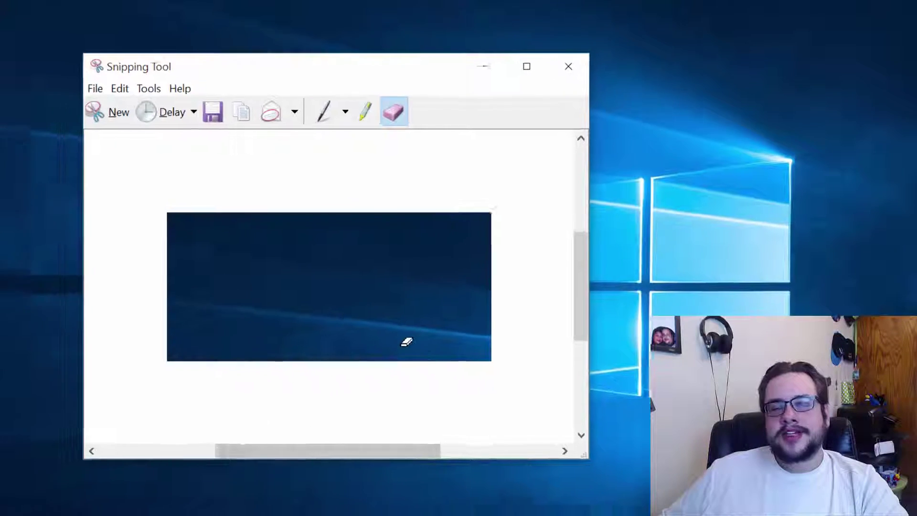
Bring the Wikipedia article in Chrome forward and maximize the browser window.
click(143, 507)
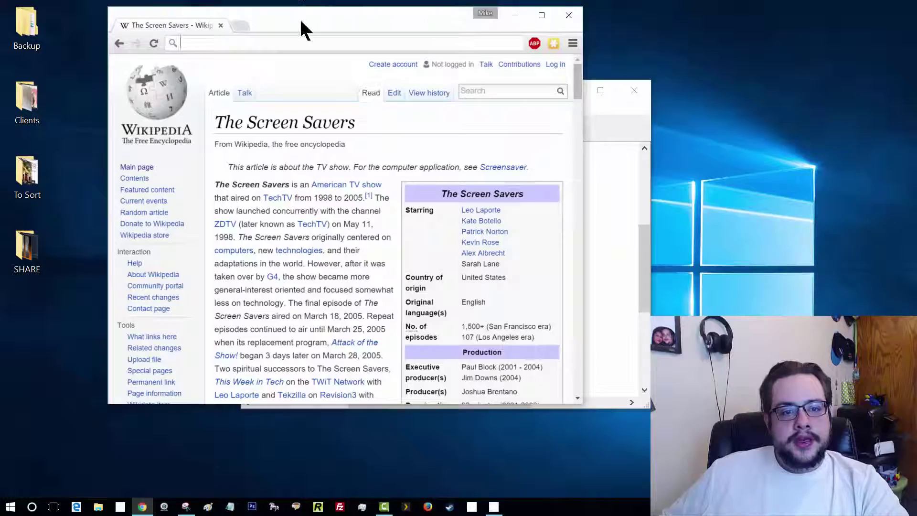
drag(301, 21, 350, 41)
double_click(350, 41)
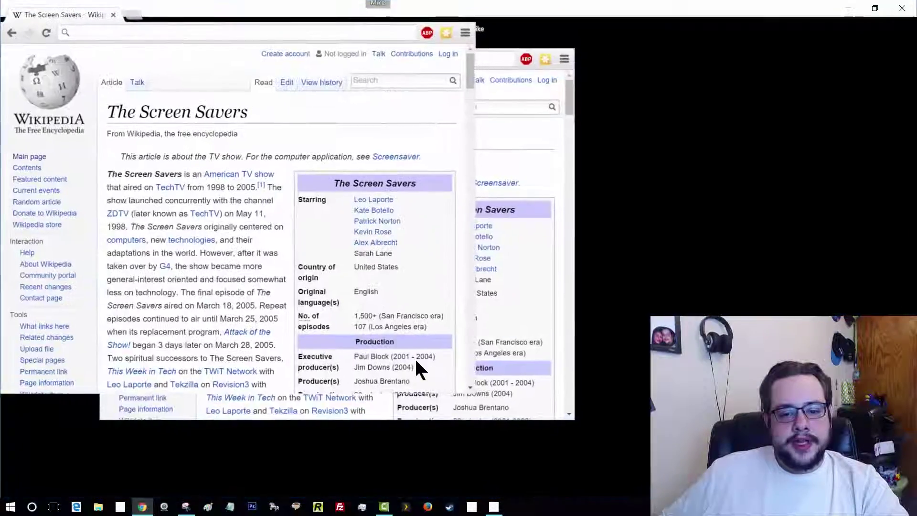
Take a new rectangular snip of The Screen Savers infobox.
click(186, 506)
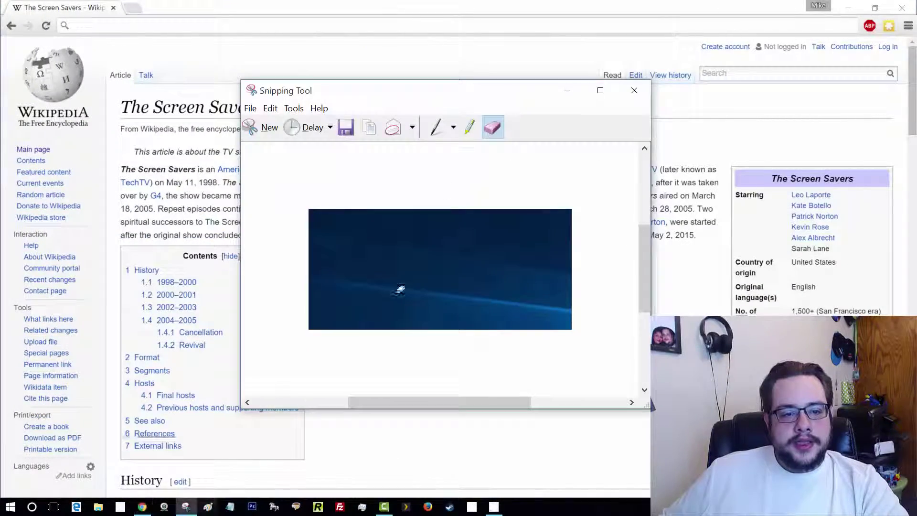
drag(389, 95, 313, 79)
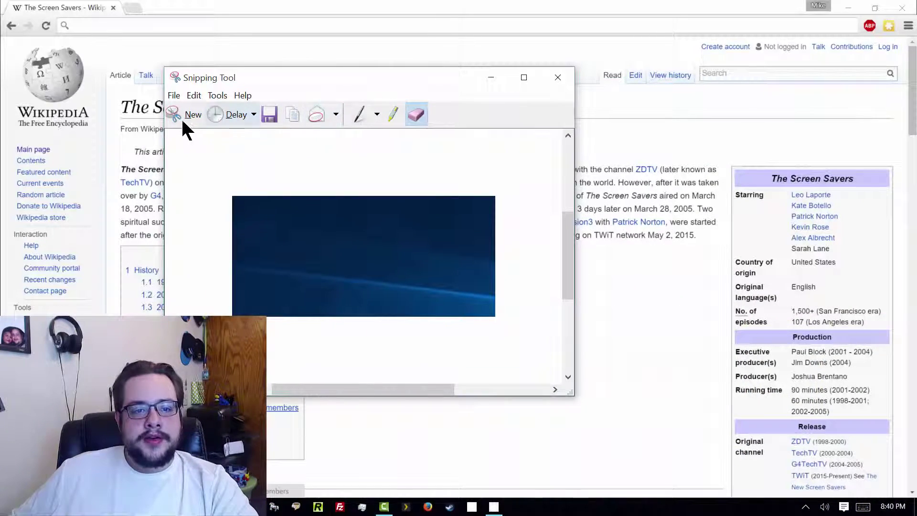
click(181, 118)
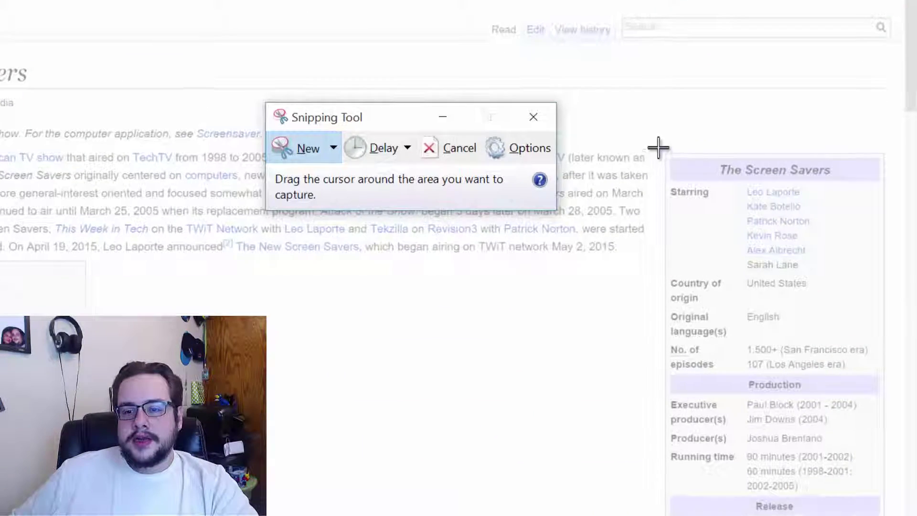
drag(659, 147, 889, 371)
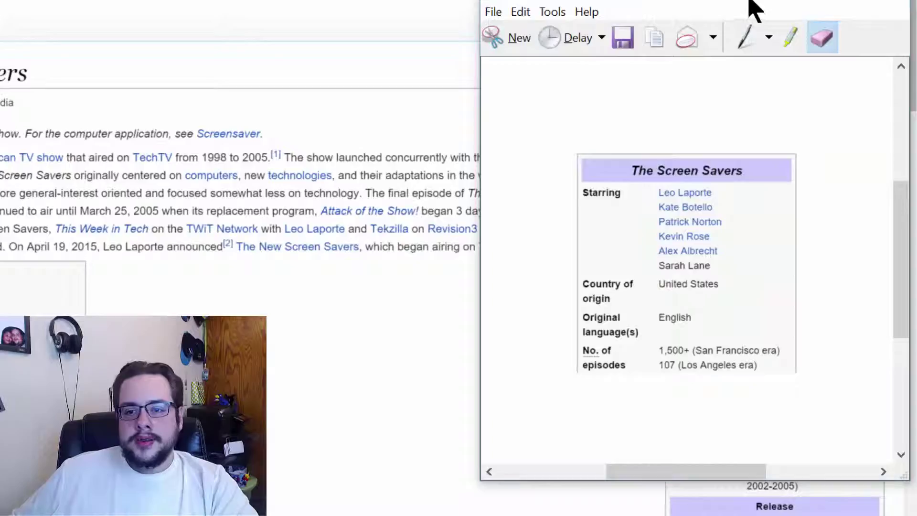
mouse_move(749, 2)
mouse_down()
mouse_move(412, 46)
mouse_move(383, 23)
mouse_move(429, 26)
mouse_move(406, 103)
mouse_up()
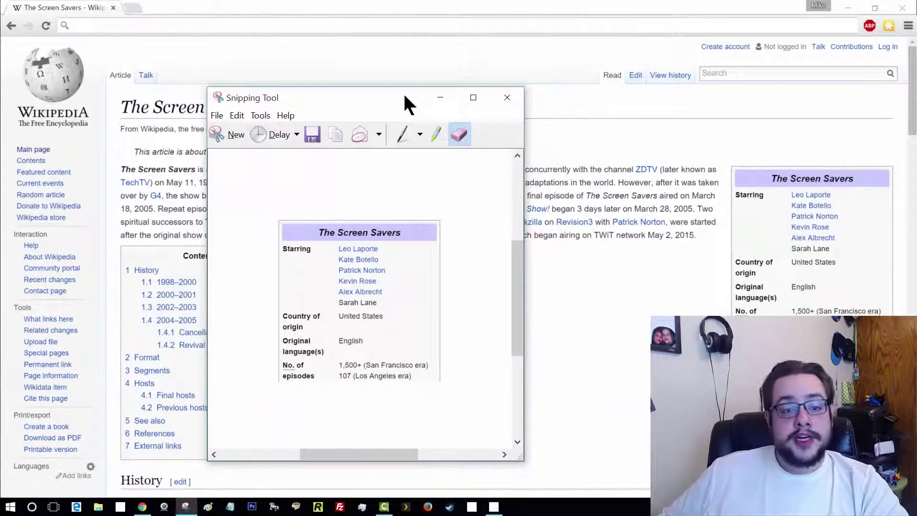
Highlight Leo Laporte, Kevin Rose, Alex Albrecht, Sarah Lane, Patrick Norton and Kate Botello in yellow.
click(436, 136)
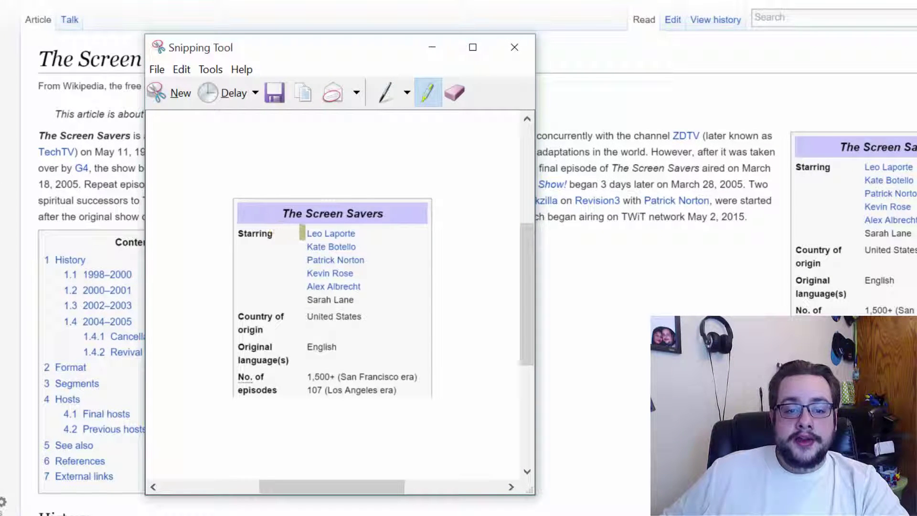
drag(311, 235, 357, 235)
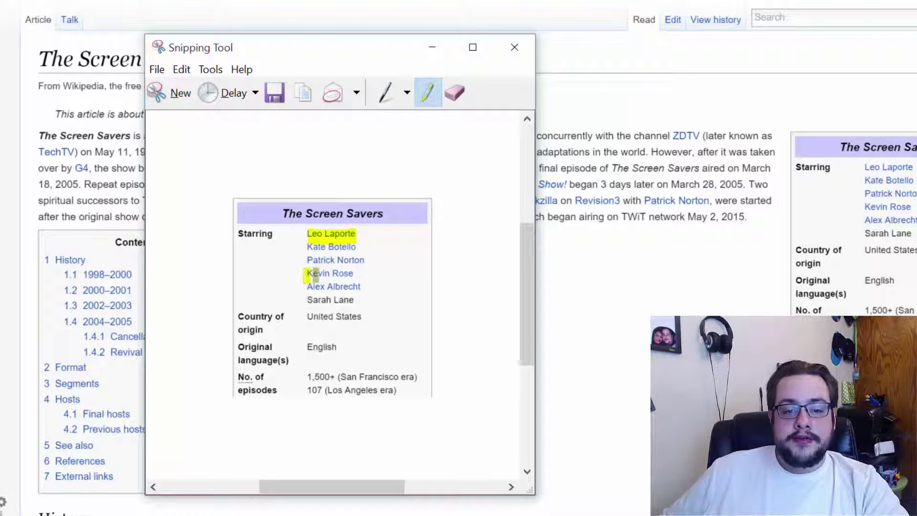
mouse_move(310, 275)
mouse_down()
mouse_move(354, 273)
mouse_move(328, 287)
mouse_move(362, 287)
mouse_up()
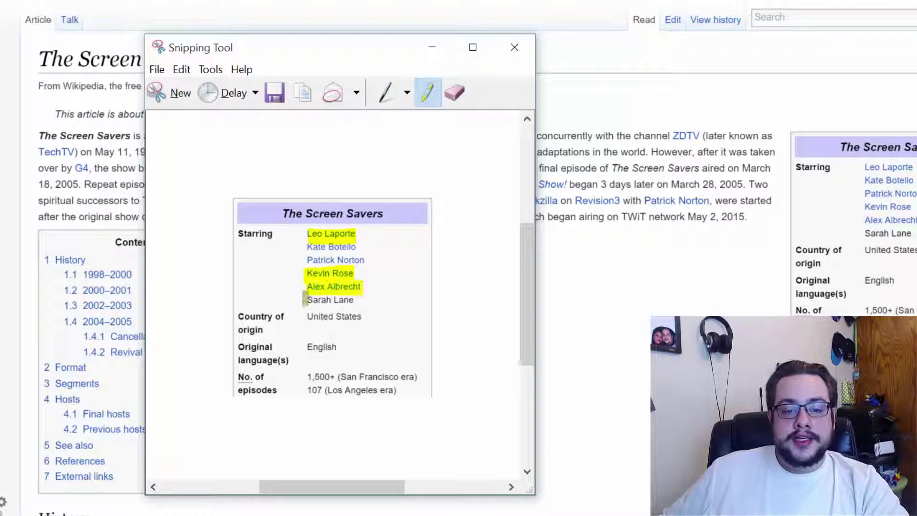
drag(309, 300, 354, 300)
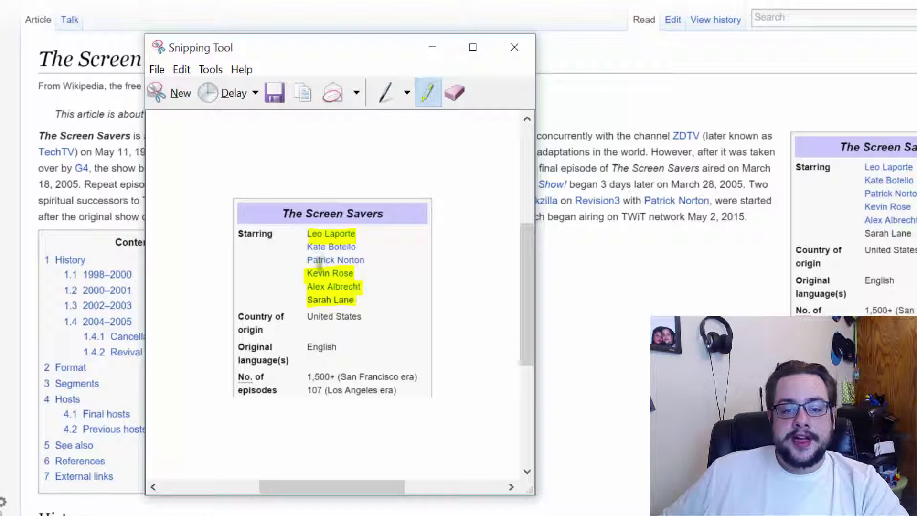
drag(309, 260, 360, 259)
drag(311, 246, 351, 247)
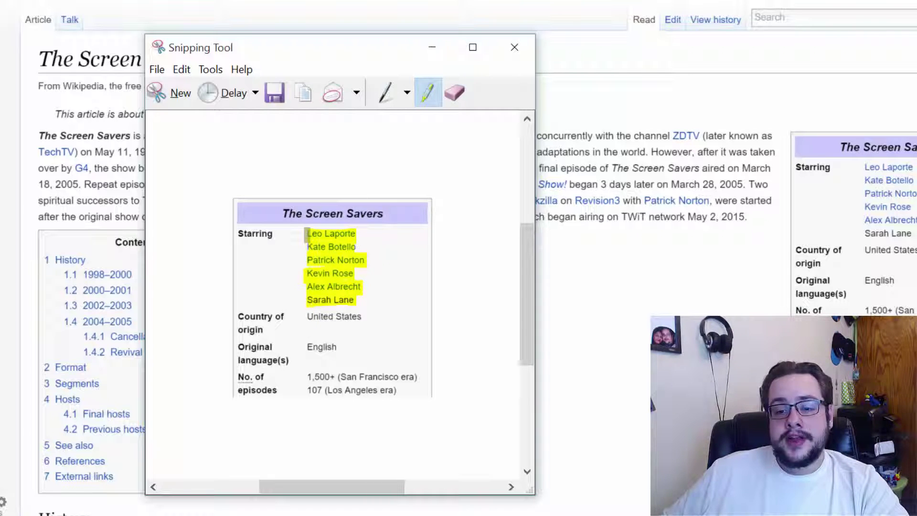
Erase the yellow highlights from Patrick Norton, Kevin Rose, Sarah Lane and the remaining names.
click(457, 93)
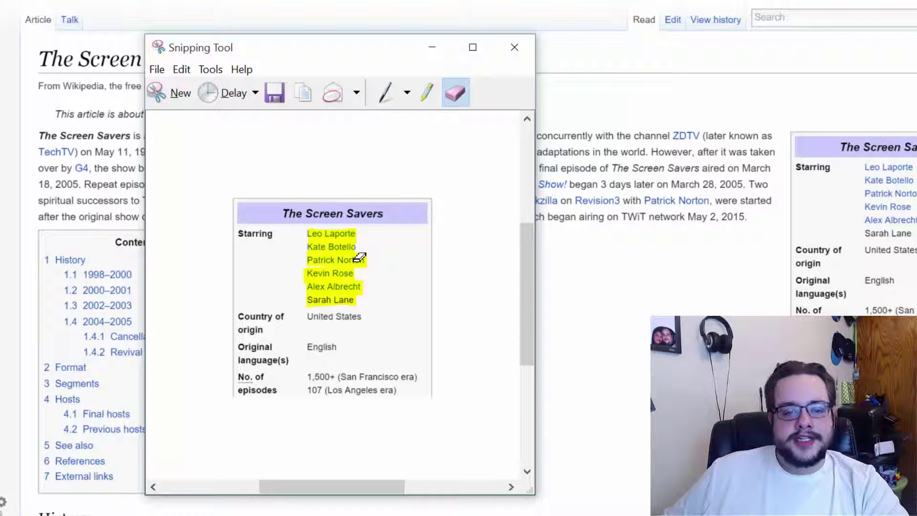
click(360, 259)
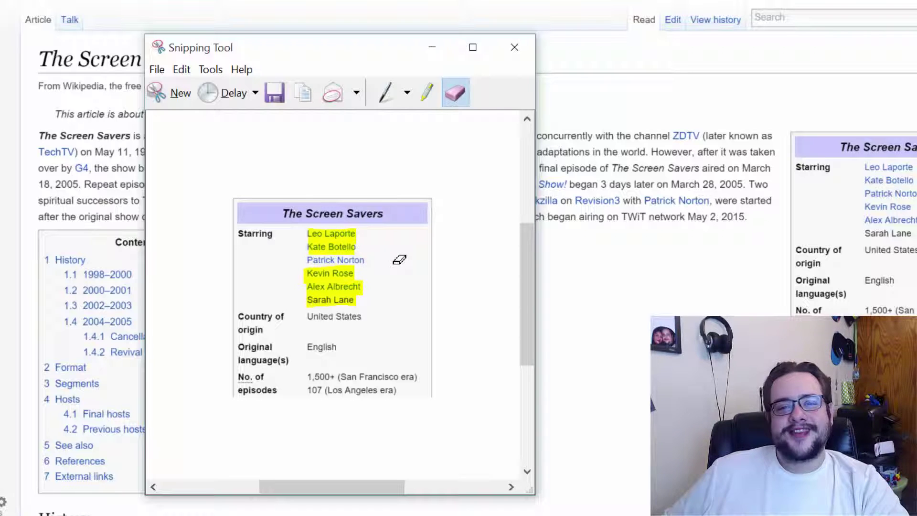
click(344, 271)
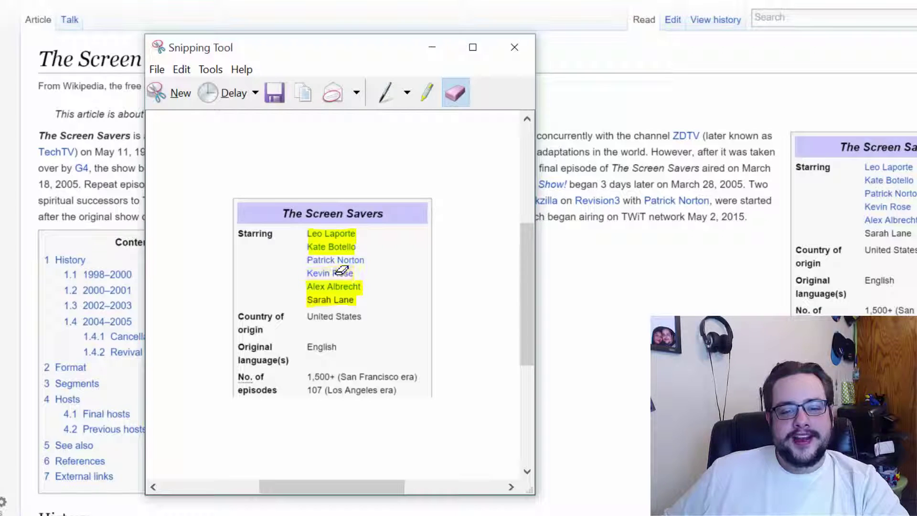
click(349, 298)
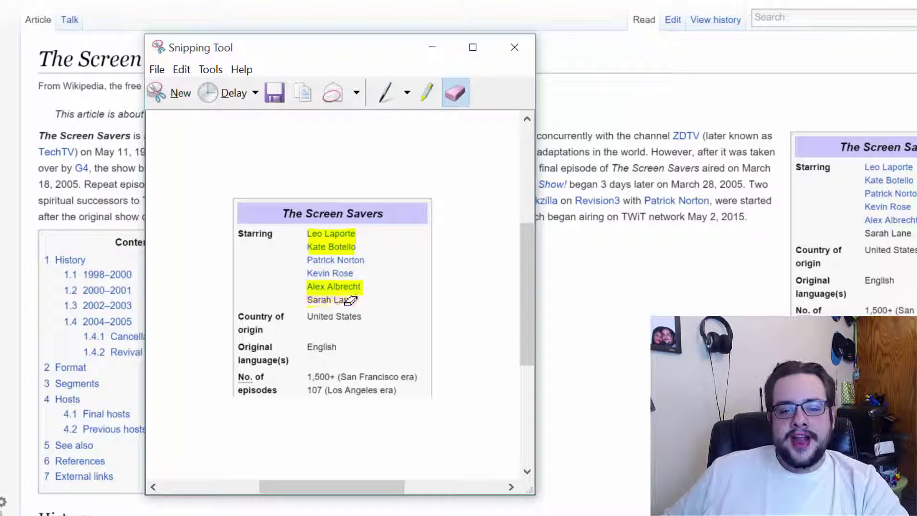
drag(345, 233, 340, 246)
click(358, 287)
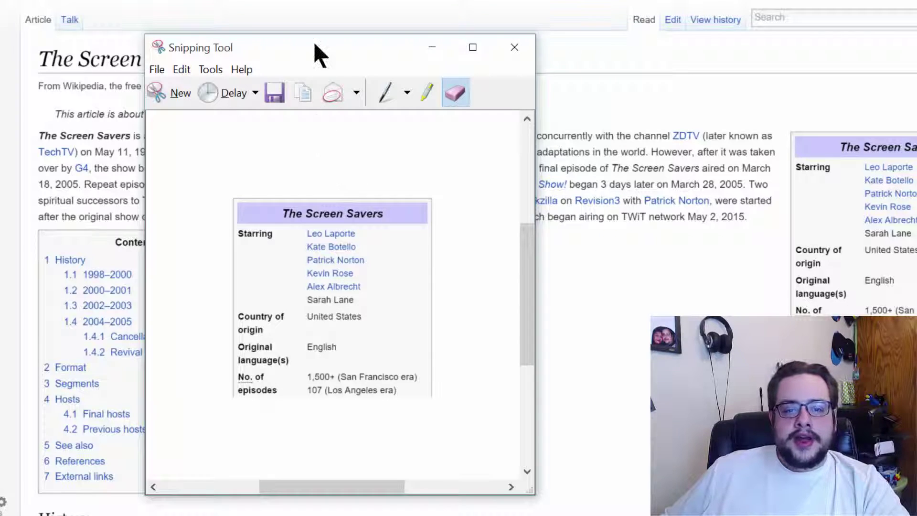
Mark Leo Laporte, Kevin Rose, Sarah Lane and English with yellow highlighter, then copy the snip.
click(423, 93)
drag(306, 234, 357, 234)
drag(306, 273, 363, 273)
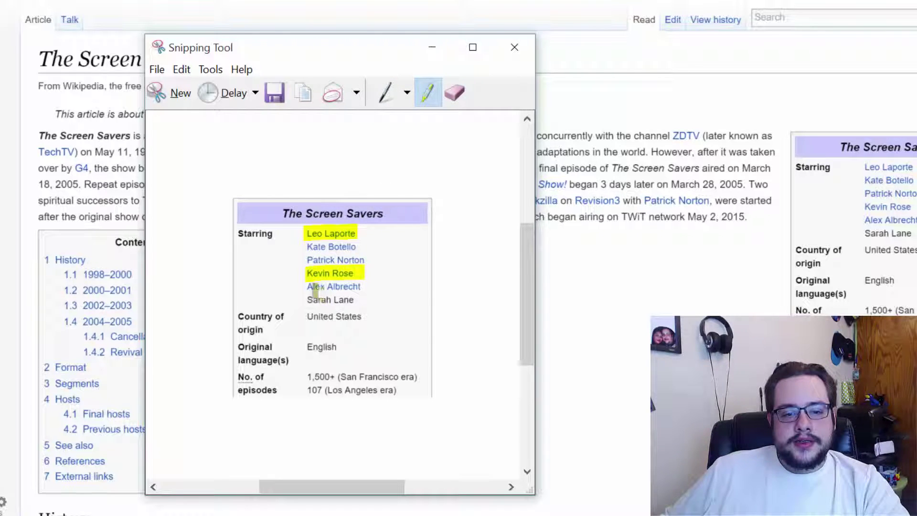
drag(308, 300, 362, 299)
drag(309, 345, 352, 346)
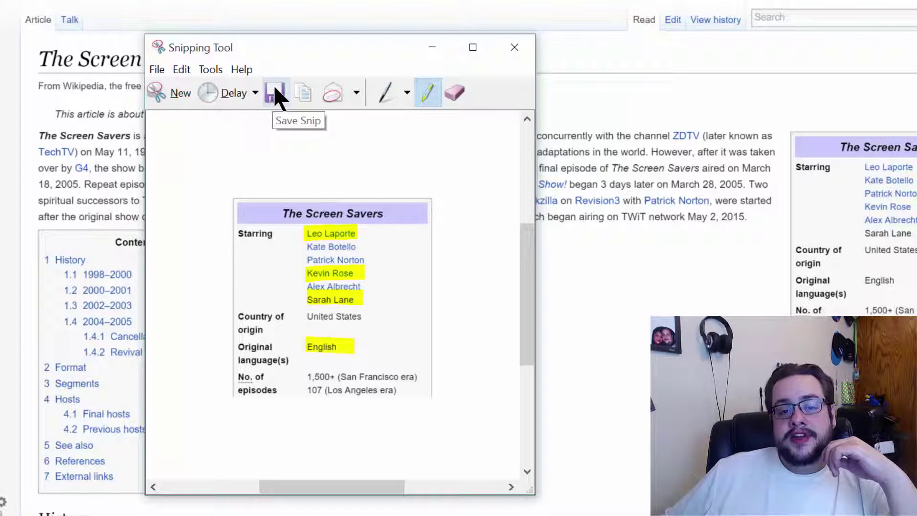
click(301, 91)
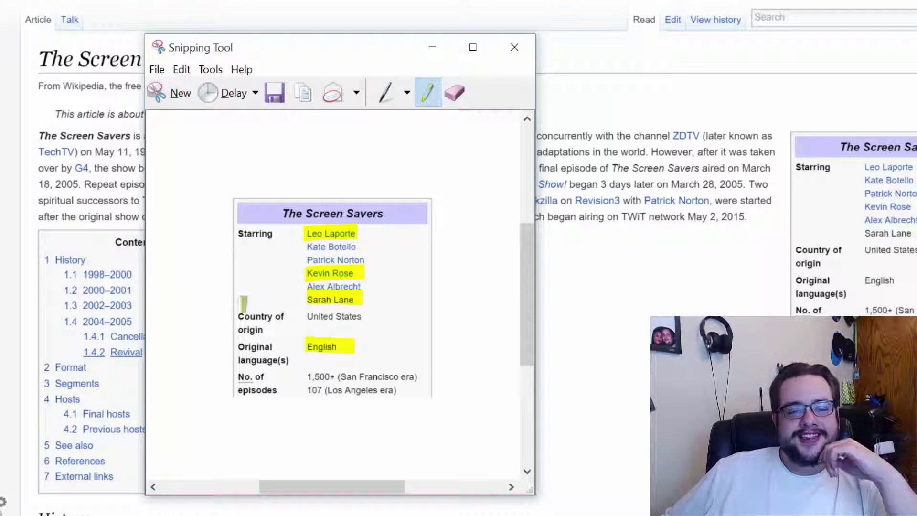
click(301, 91)
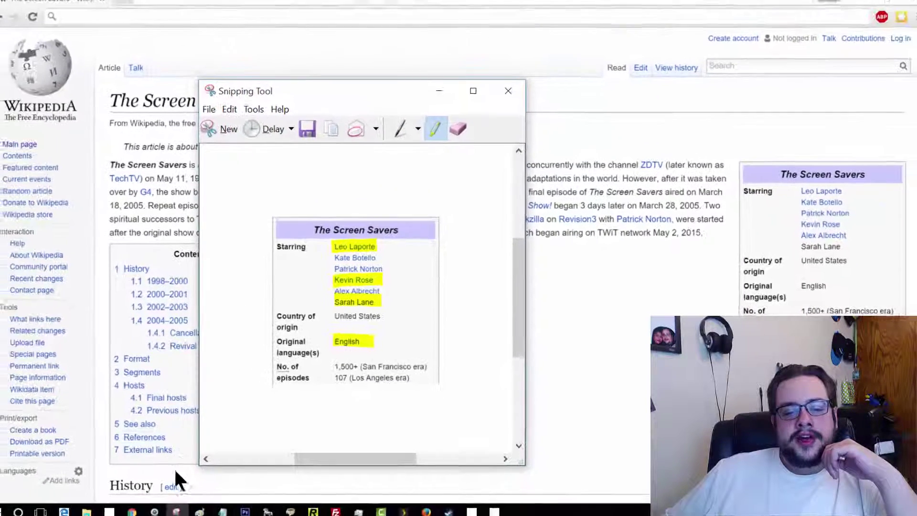
Paste the snip onto a new Paint canvas and shrink the canvas to 345 × 348 px.
click(209, 507)
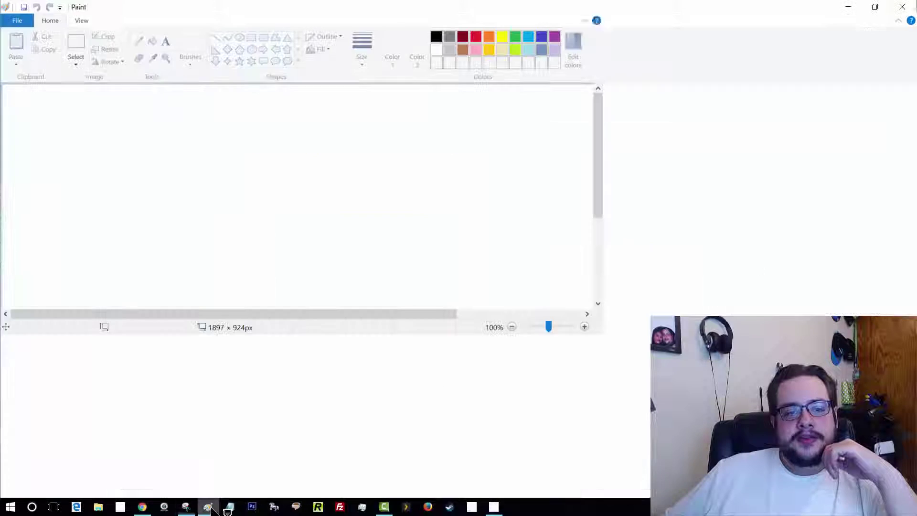
click(76, 48)
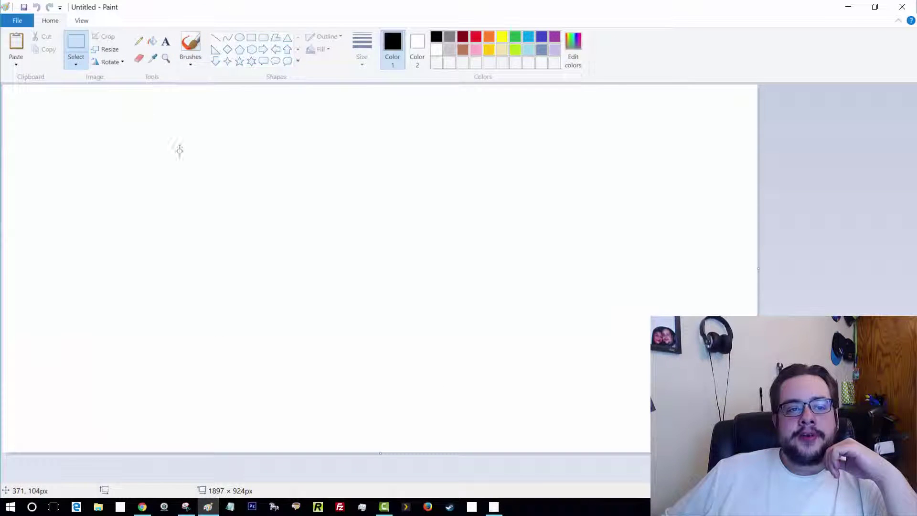
right_click(180, 149)
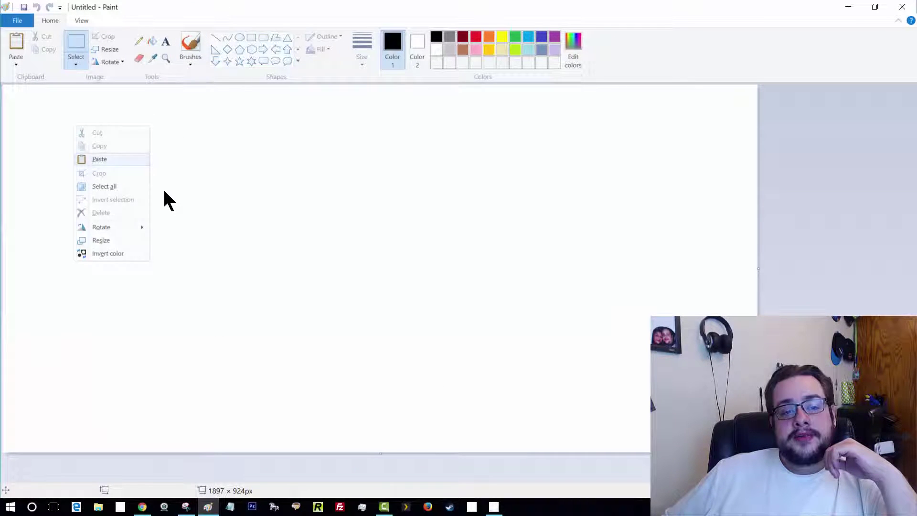
key(p)
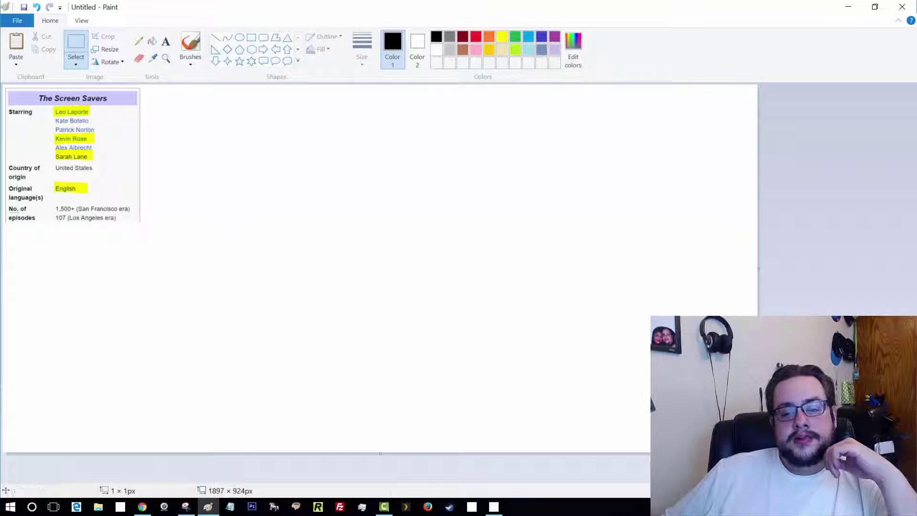
drag(758, 453, 141, 224)
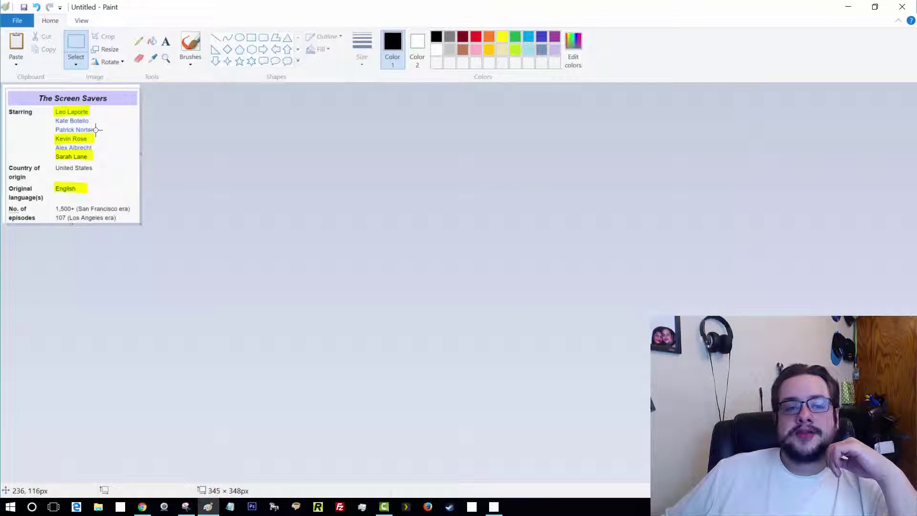
Zoom in to check the pasted snip, return to 100%, and minimise Paint.
click(86, 21)
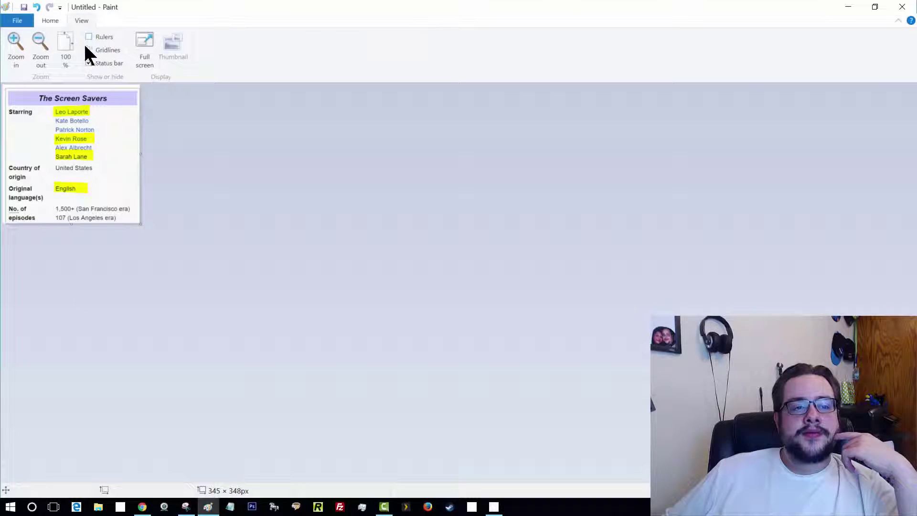
click(21, 41)
click(21, 41)
click(48, 48)
click(51, 49)
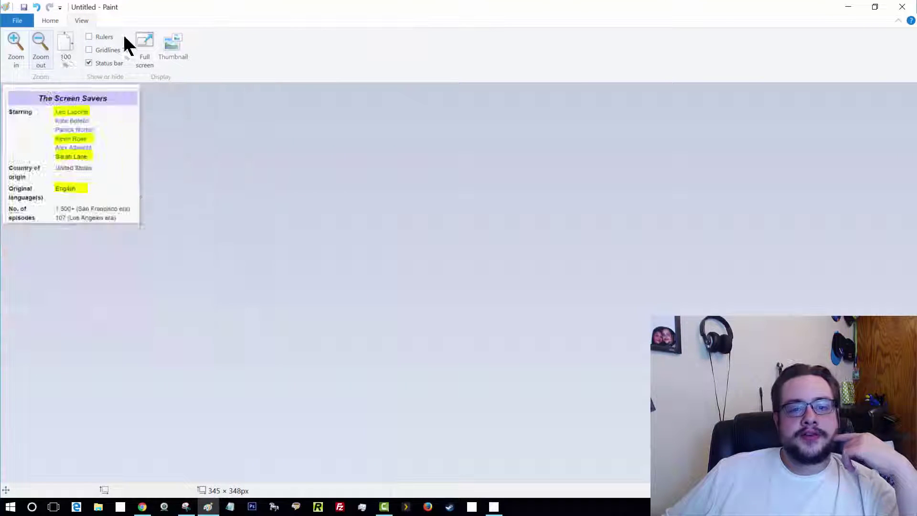
click(849, 6)
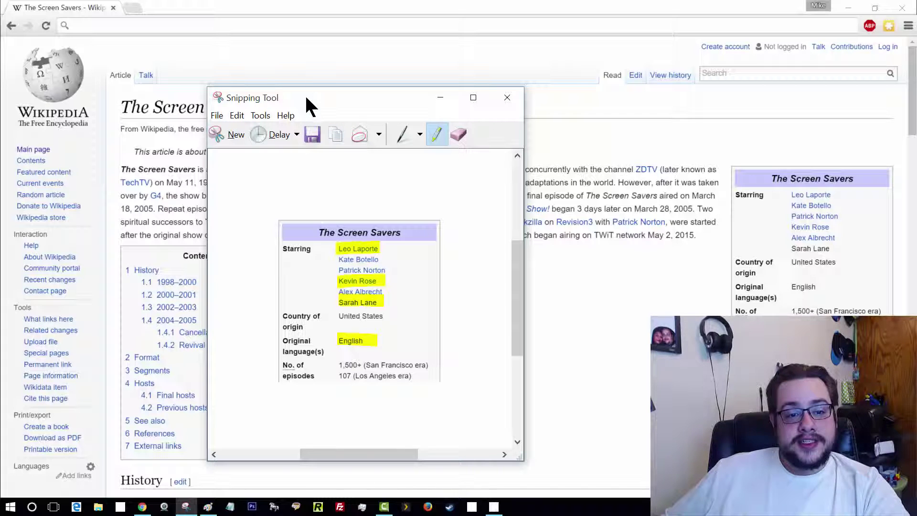
Move the Snipping Tool window to the right.
drag(306, 99, 383, 98)
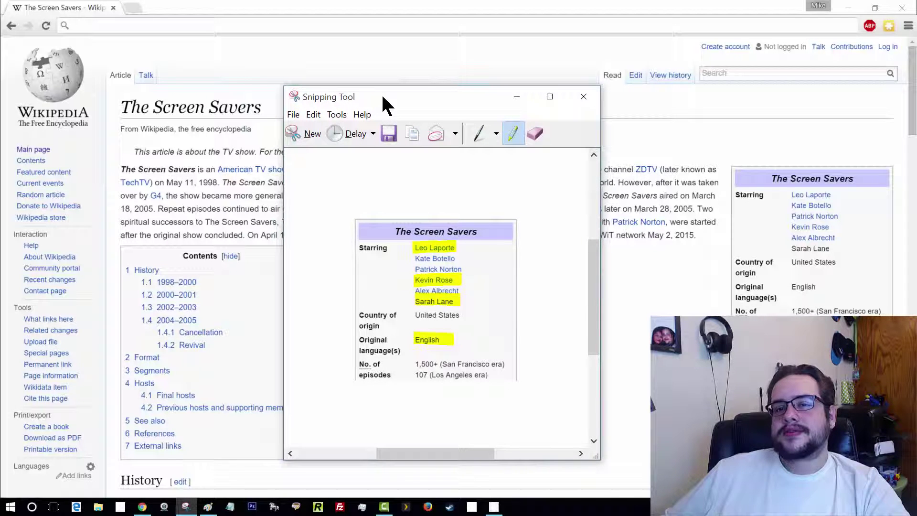